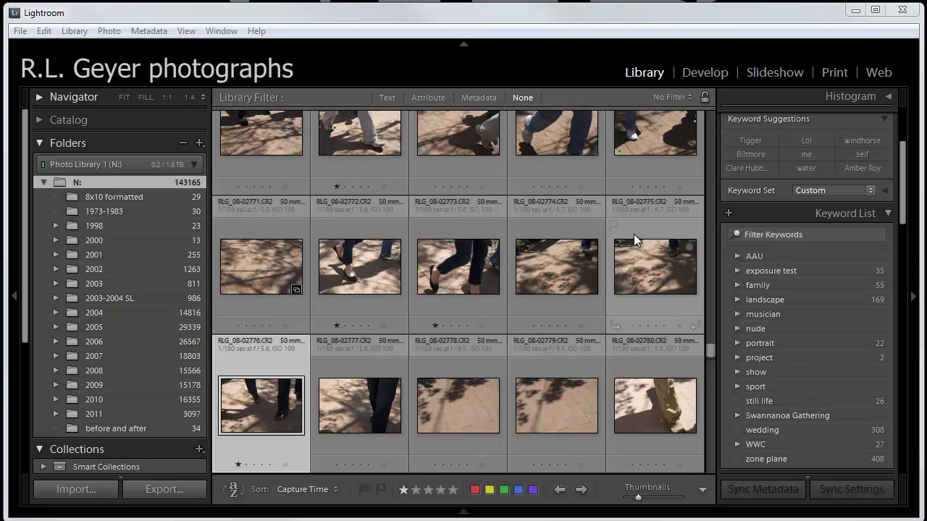
# Hide and reshow the Library Filter bar, then display its Attribute filters.
pyautogui.click(546, 19)
pyautogui.press('\\')
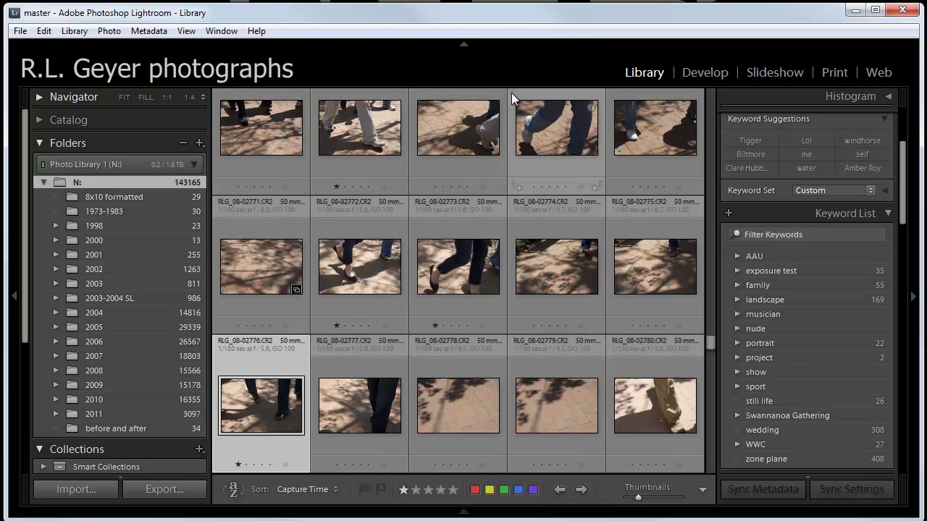
pyautogui.press('\\')
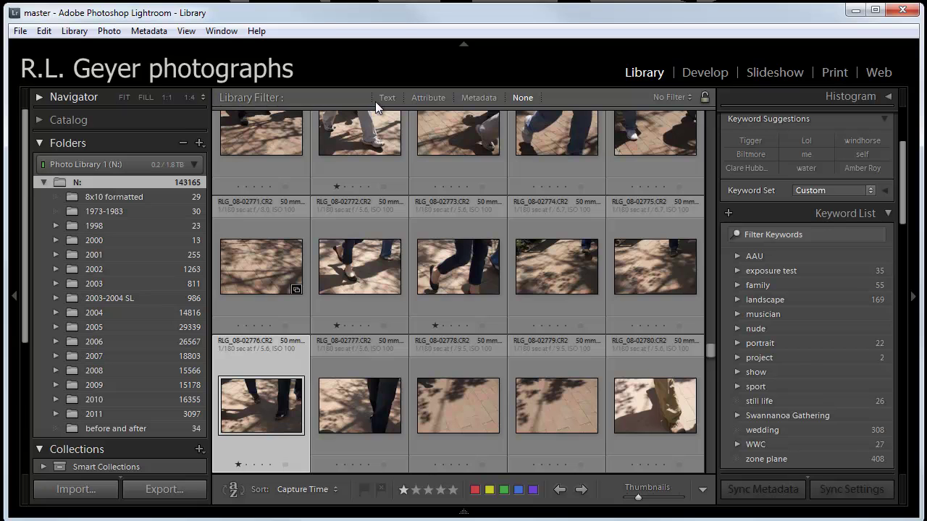
pyautogui.click(429, 98)
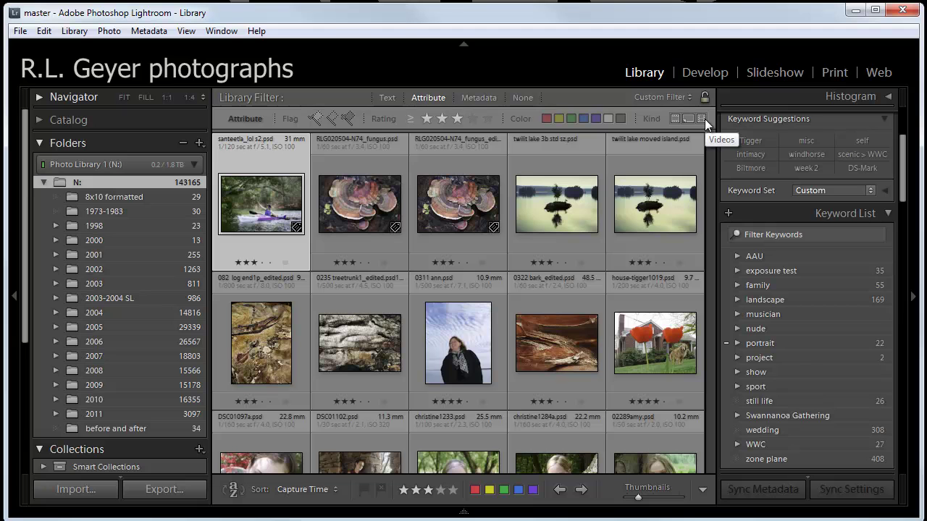
# Switch the Library Filter to Metadata columns (Keyword, Camera, Lens, Label) with Attribute turned off.
pyautogui.click(482, 97)
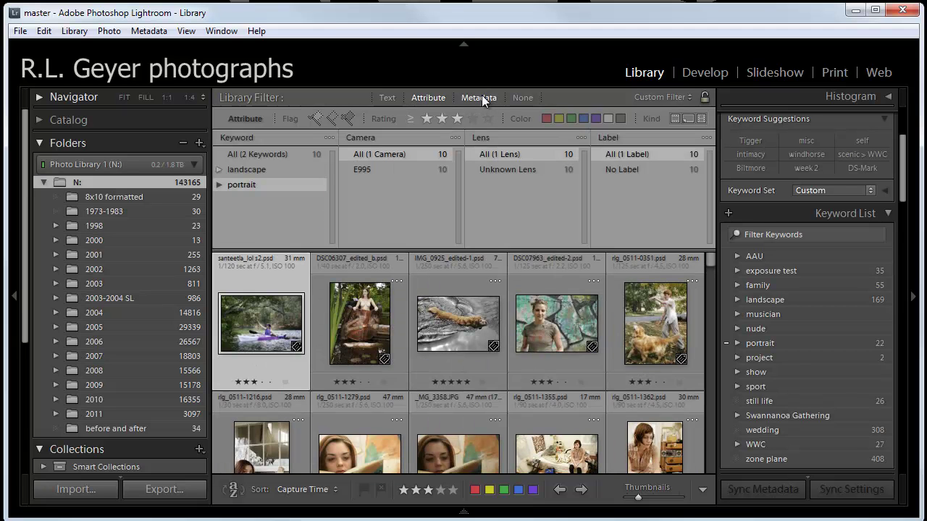
pyautogui.click(423, 97)
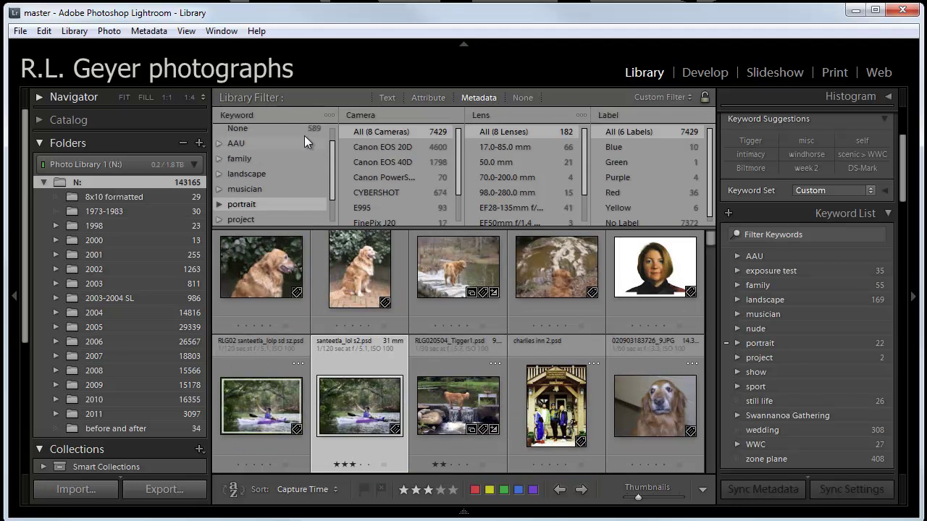
pyautogui.scroll(-1, 305, 134)
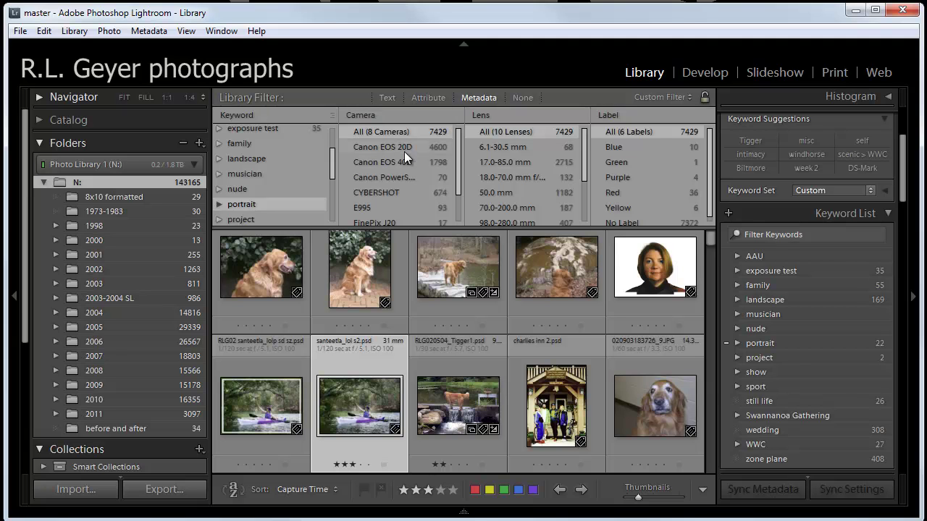
pyautogui.click(449, 114)
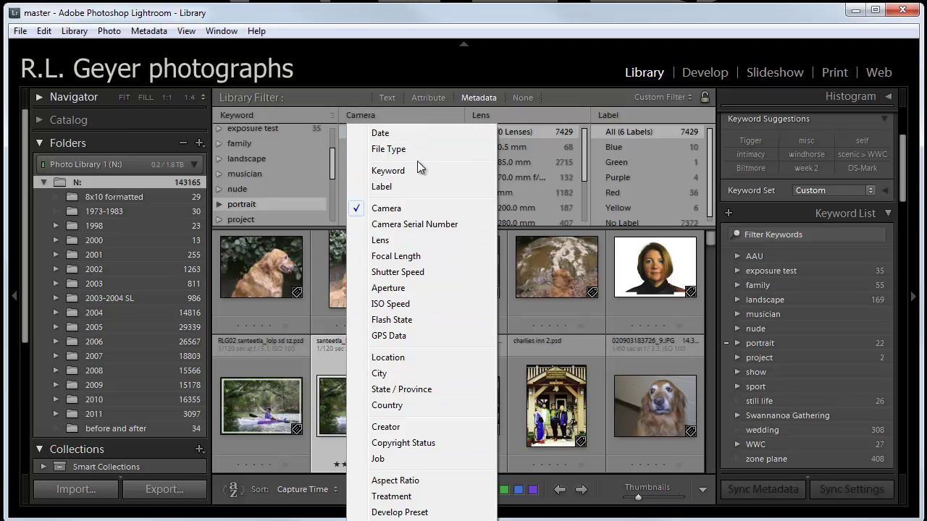
pyautogui.click(428, 115)
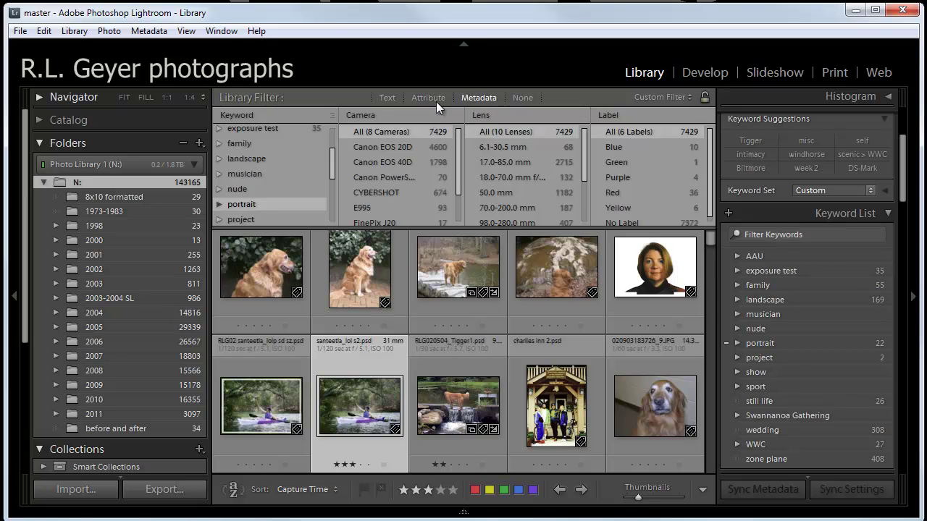
# Replace the Metadata columns with a Text search on Keywords.
pyautogui.click(386, 98)
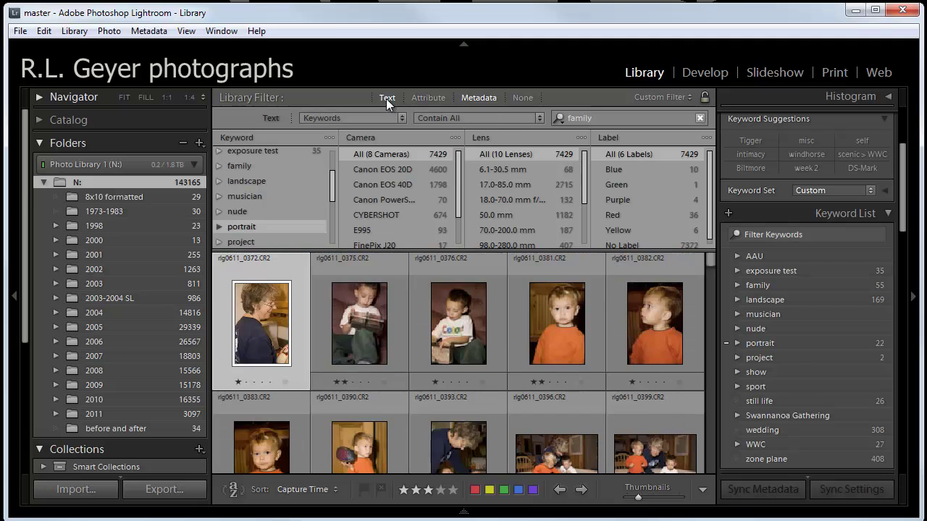
pyautogui.click(486, 97)
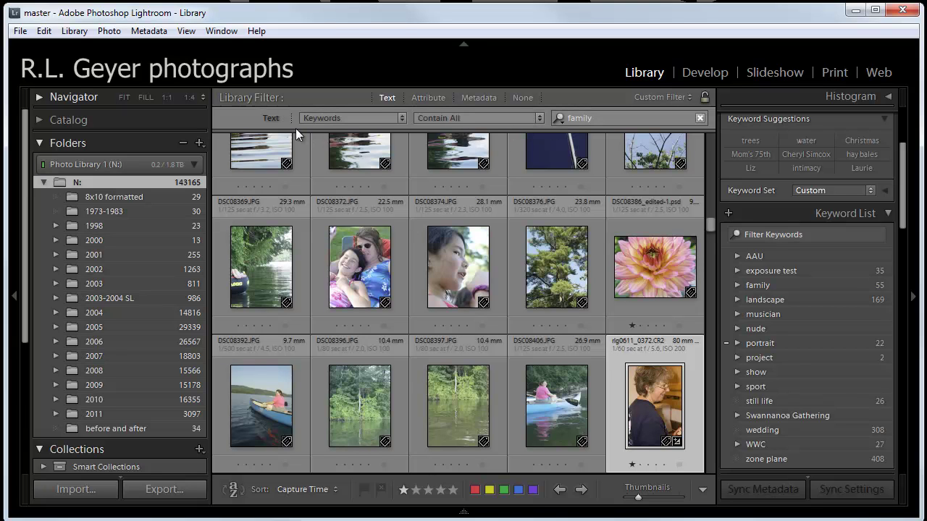
pyautogui.click(402, 118)
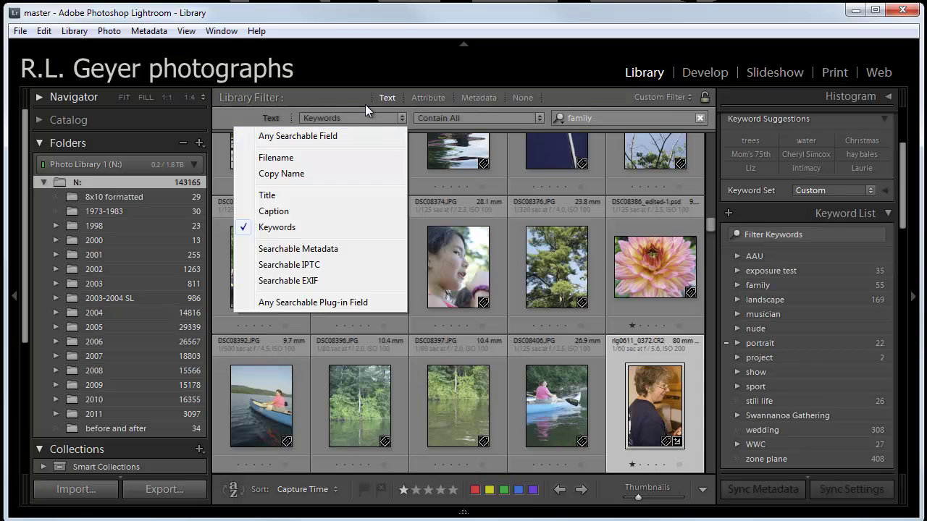
pyautogui.click(339, 96)
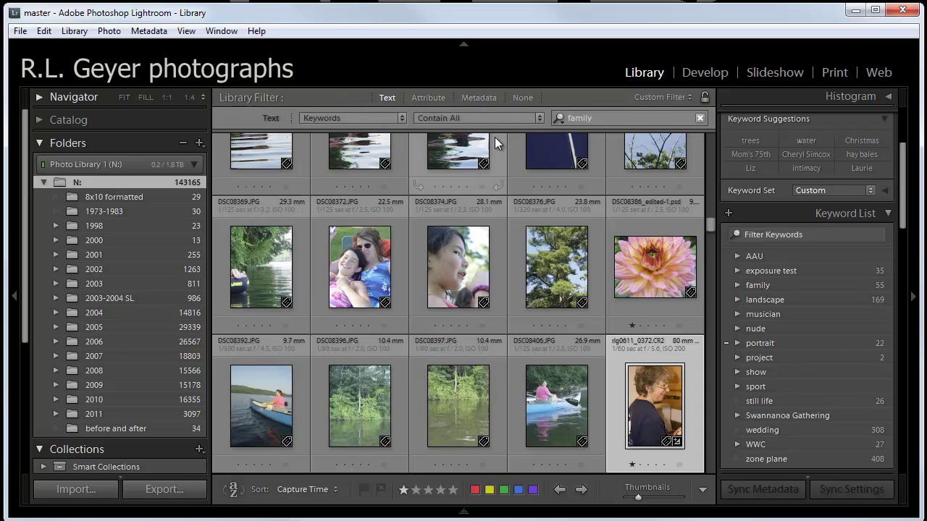
# Clear the 'family' search, keep the Contain All rule, and ready the field for new text.
pyautogui.click(535, 118)
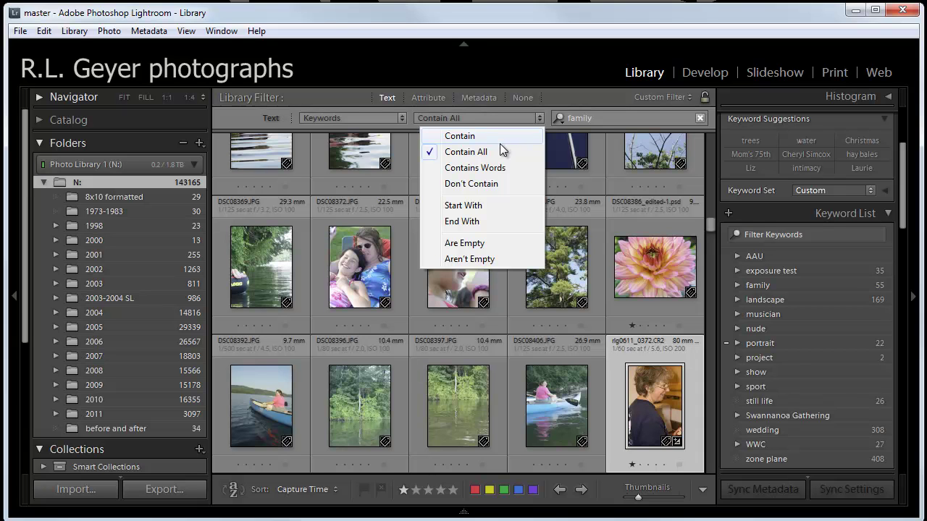
pyautogui.click(699, 117)
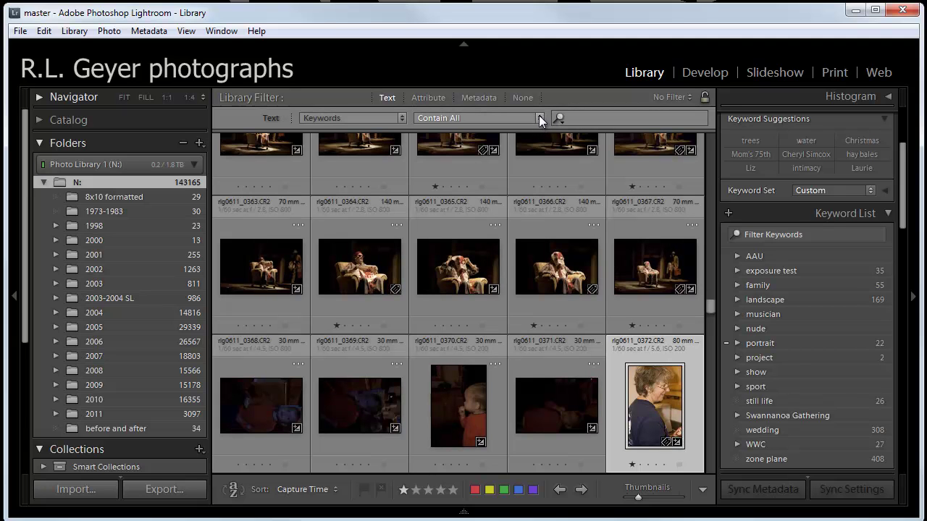
pyautogui.click(539, 116)
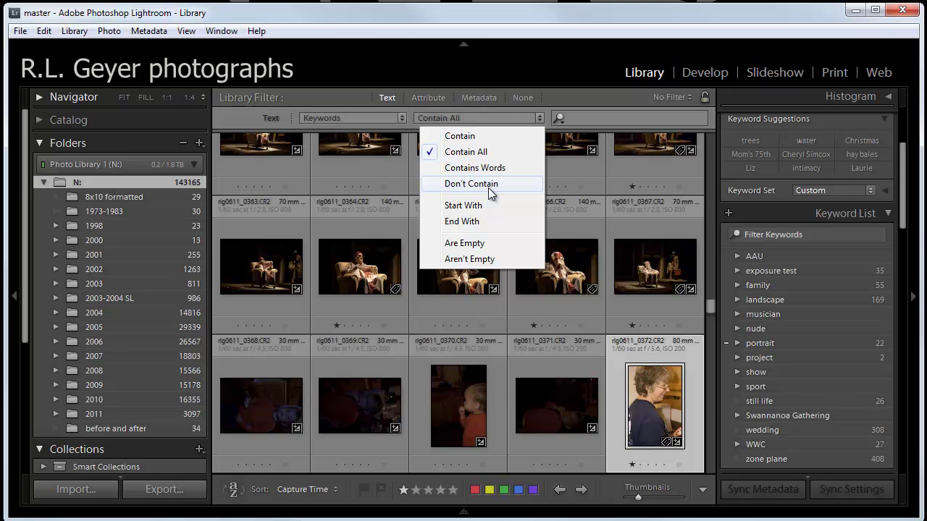
pyautogui.click(585, 116)
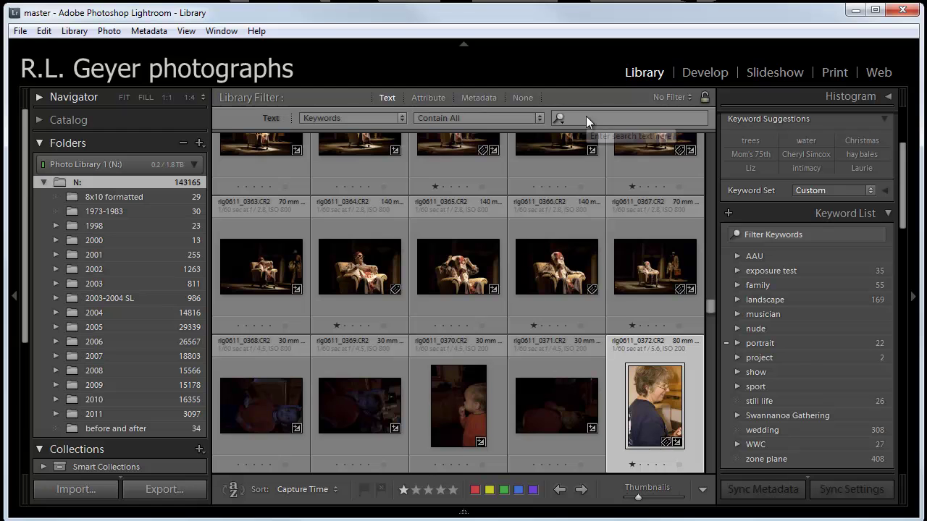
pyautogui.click(586, 115)
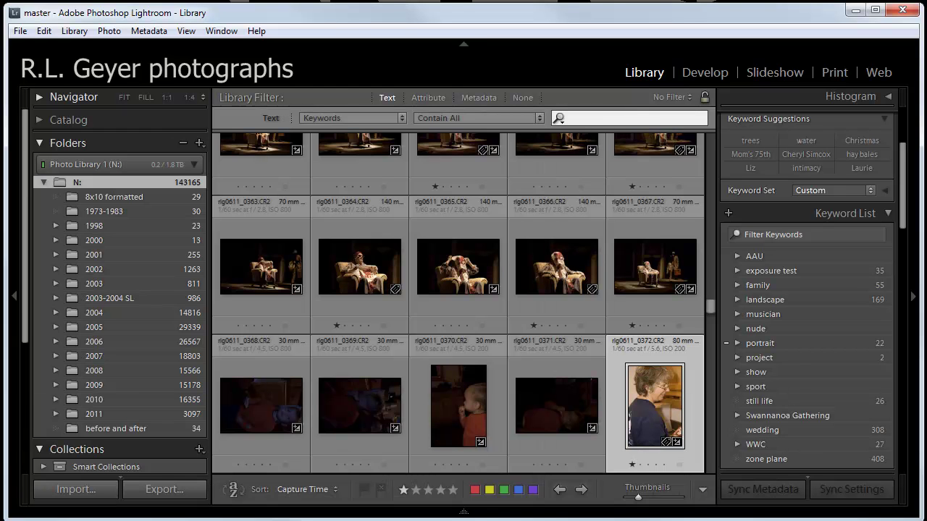
# Search keywords for 'Tigger' to show 689 photos, and display the Filmstrip.
pyautogui.write('Tigger')
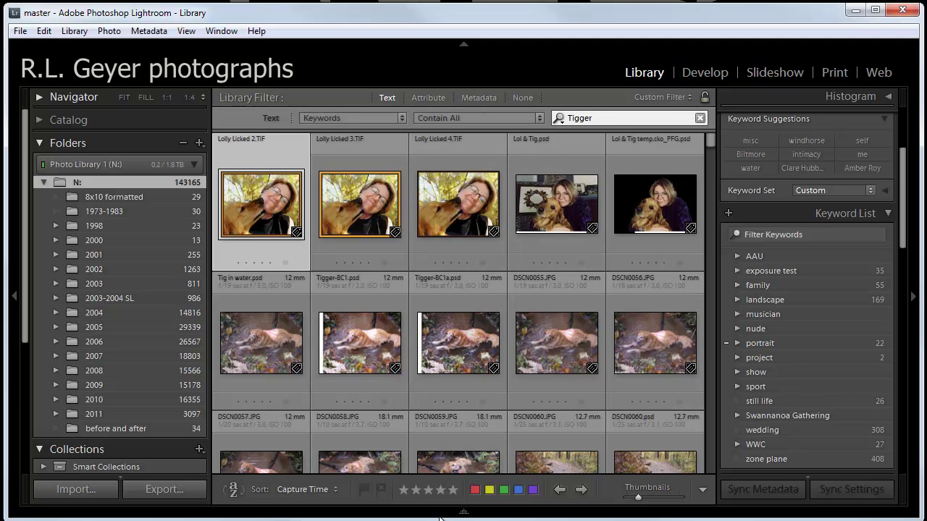
pyautogui.click(460, 512)
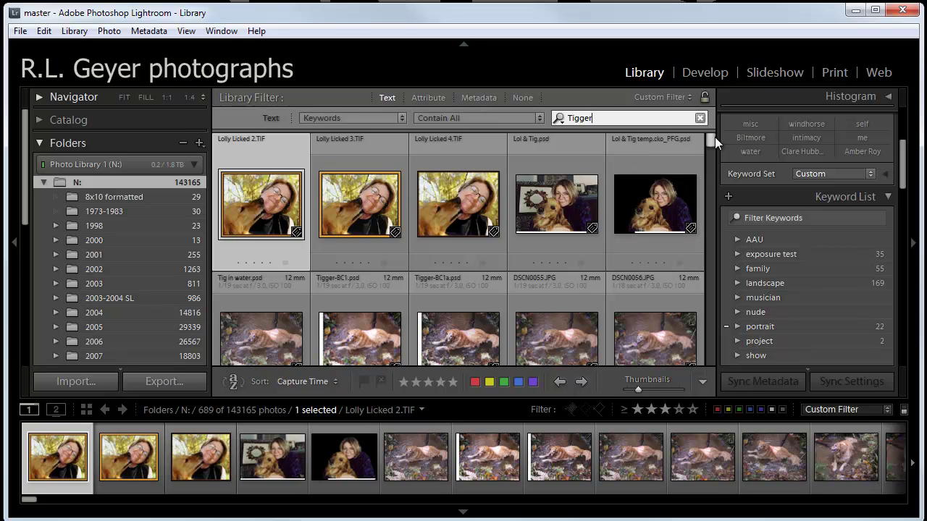
pyautogui.moveTo(713, 137); pyautogui.dragTo(709, 199)
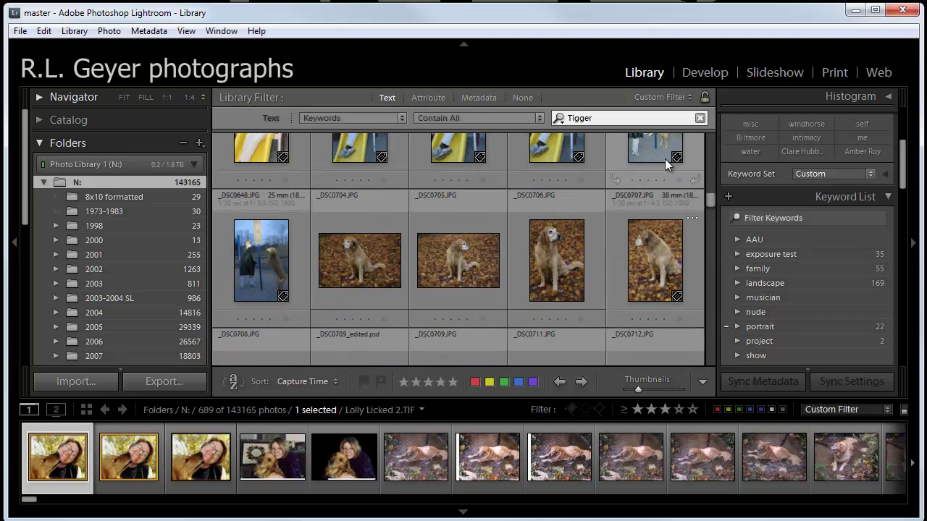
pyautogui.doubleClick(579, 118)
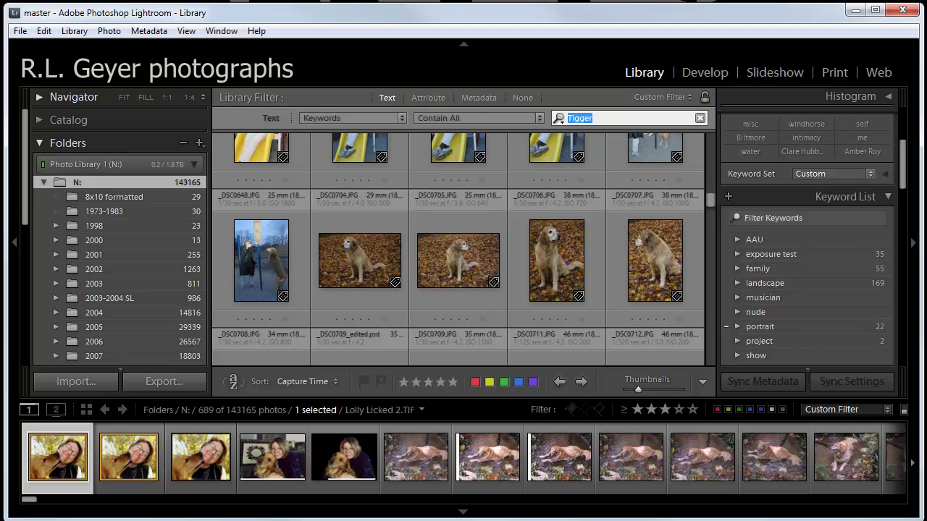
# Change the keyword search to 'Biltmore, Tigger' for 10 photos, previewing the first one large.
pyautogui.write('Biltmore')
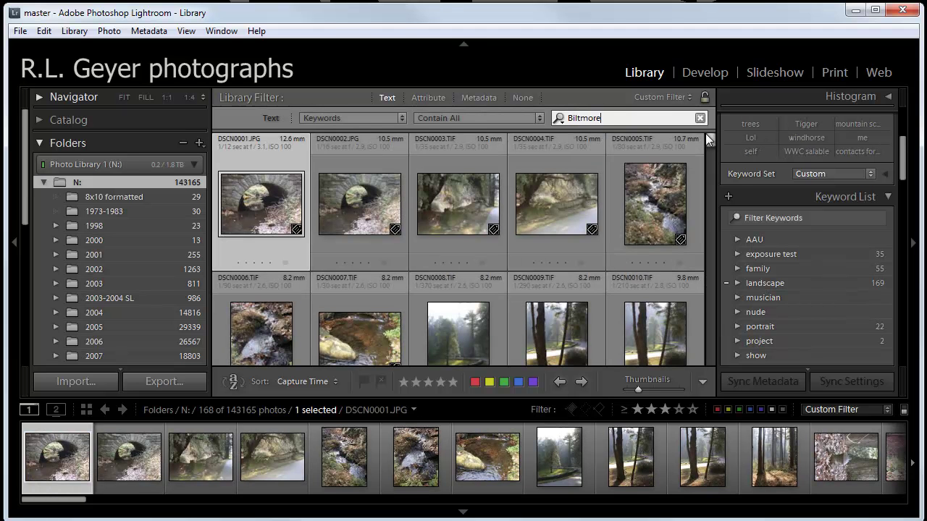
pyautogui.moveTo(710, 138); pyautogui.dragTo(723, 205)
pyautogui.scroll(3, 566, 354)
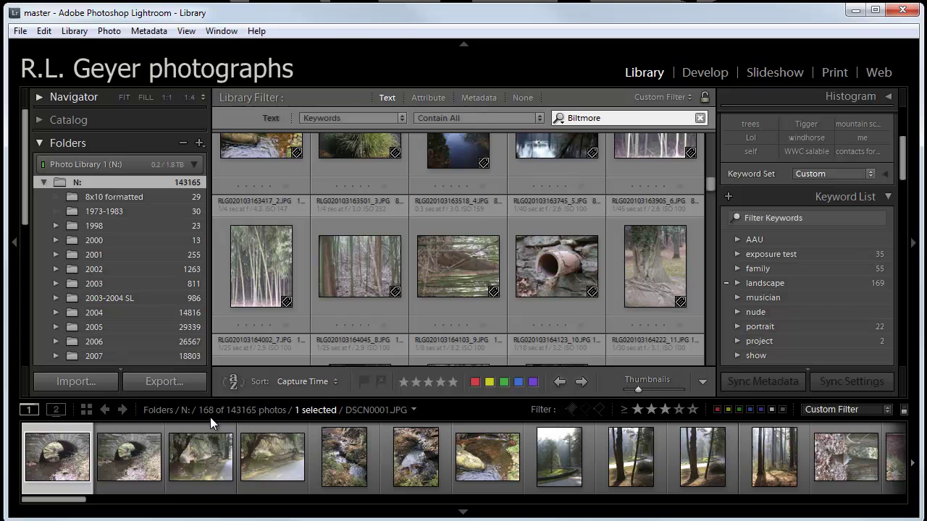
pyautogui.press('Return')
pyautogui.write(', t')
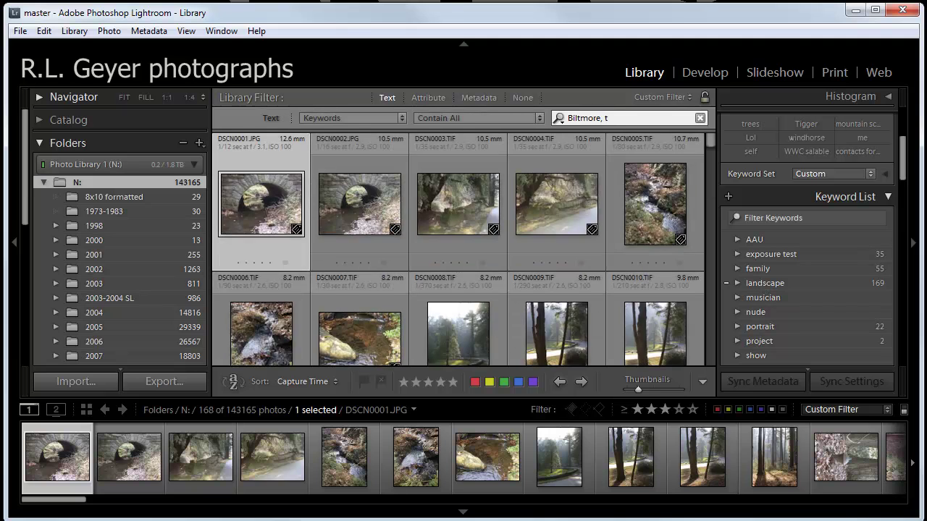
pyautogui.press('BackSpace')
pyautogui.write('Tigger')
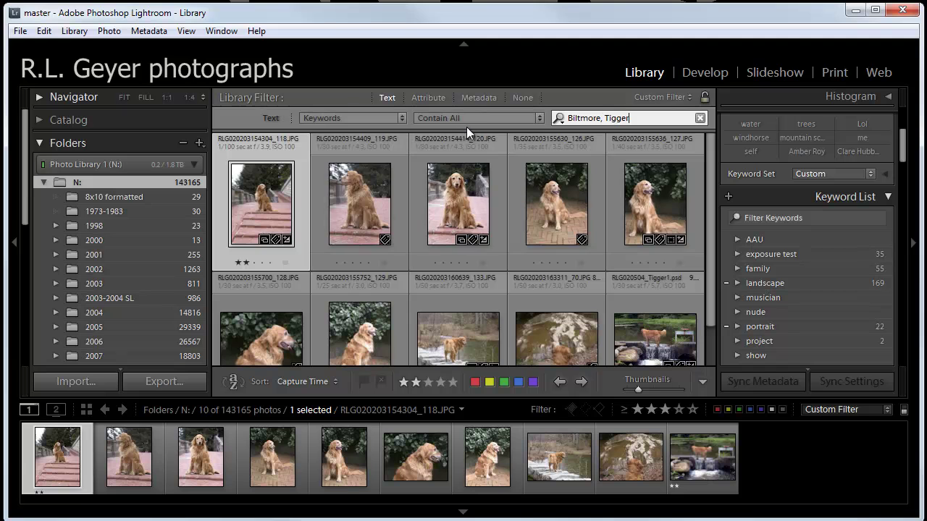
pyautogui.moveTo(708, 158); pyautogui.dragTo(709, 138)
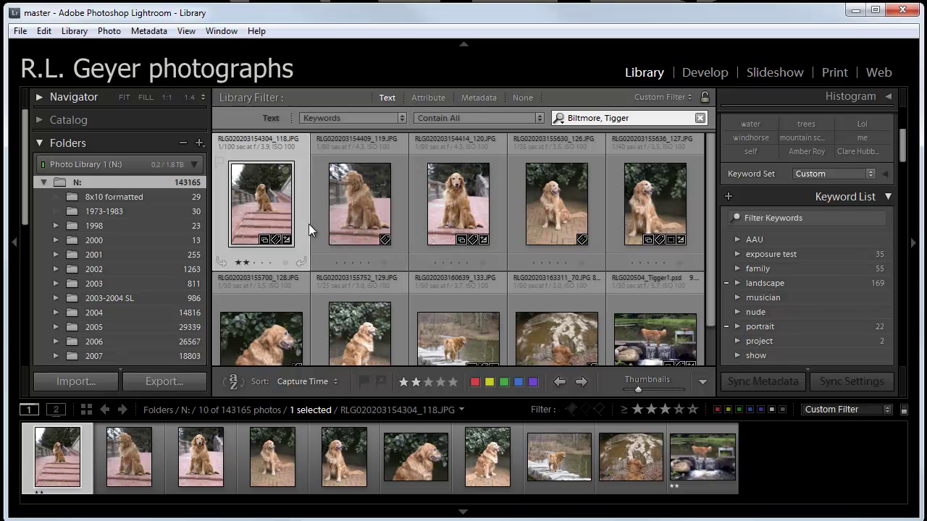
pyautogui.doubleClick(276, 210)
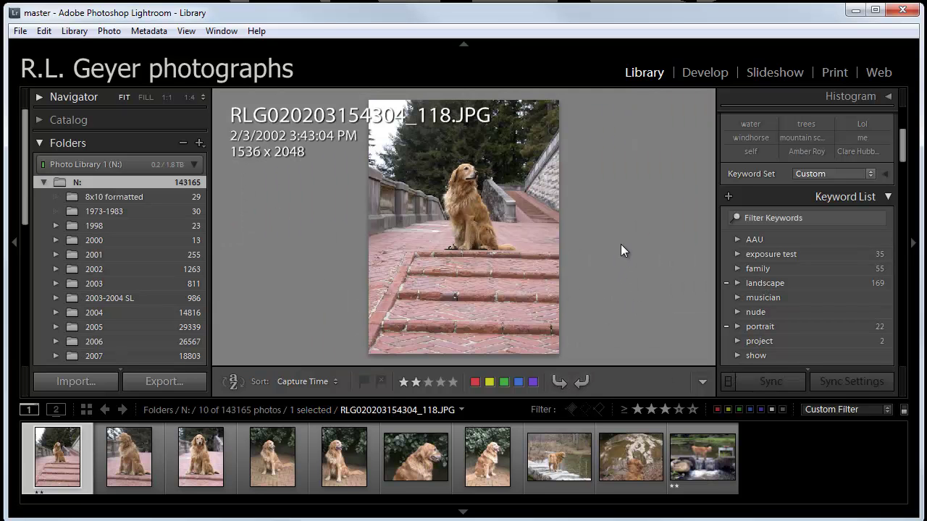
pyautogui.doubleClick(506, 234)
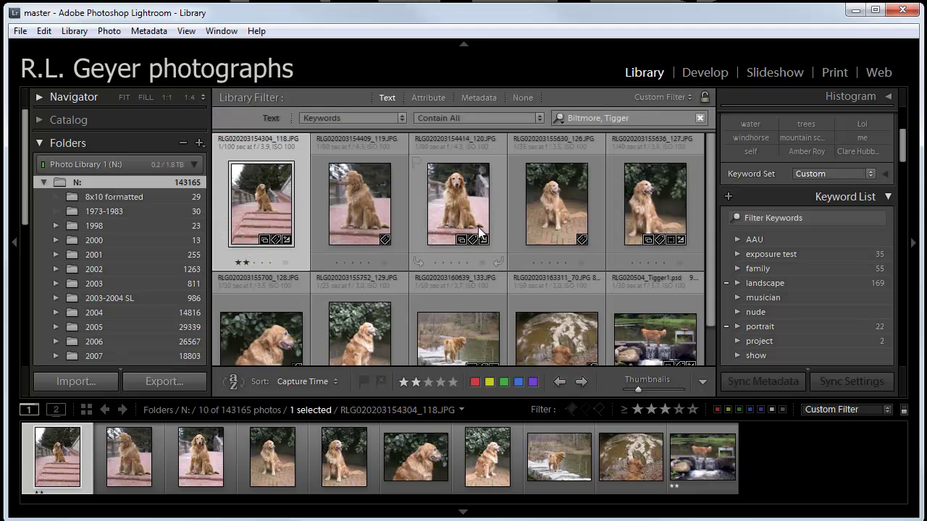
# Change the keyword rule from Contain All to Contain, widening results to 847 photos.
pyautogui.click(539, 119)
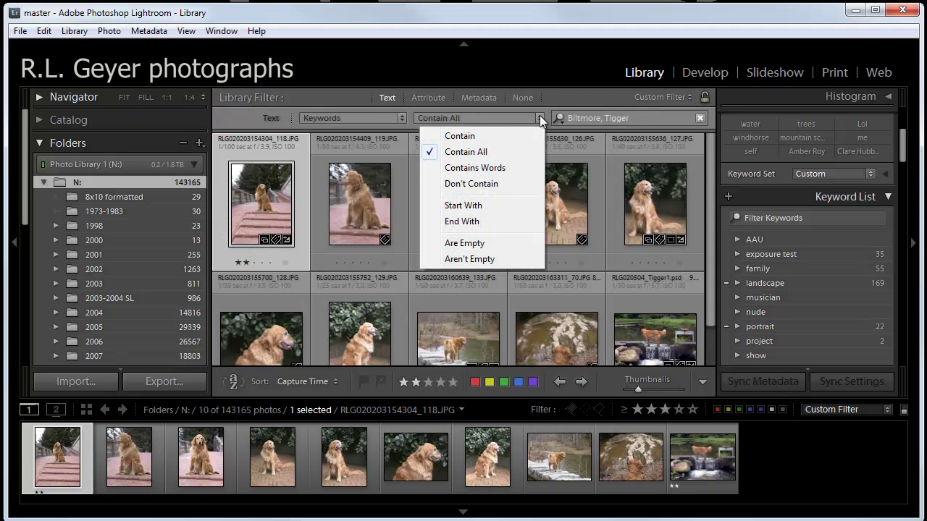
pyautogui.click(468, 136)
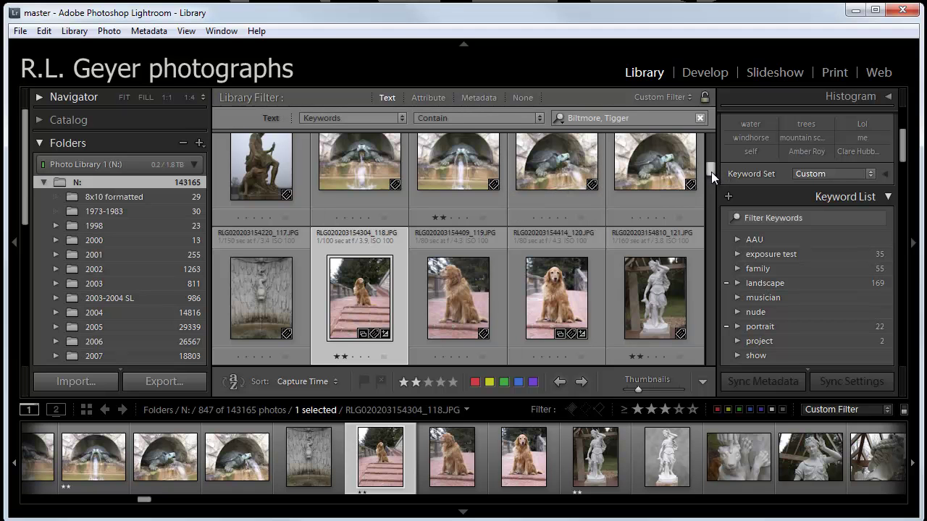
pyautogui.moveTo(711, 172)
pyautogui.mouseDown()
pyautogui.moveTo(713, 139)
pyautogui.moveTo(721, 205)
pyautogui.moveTo(722, 174)
pyautogui.mouseUp()
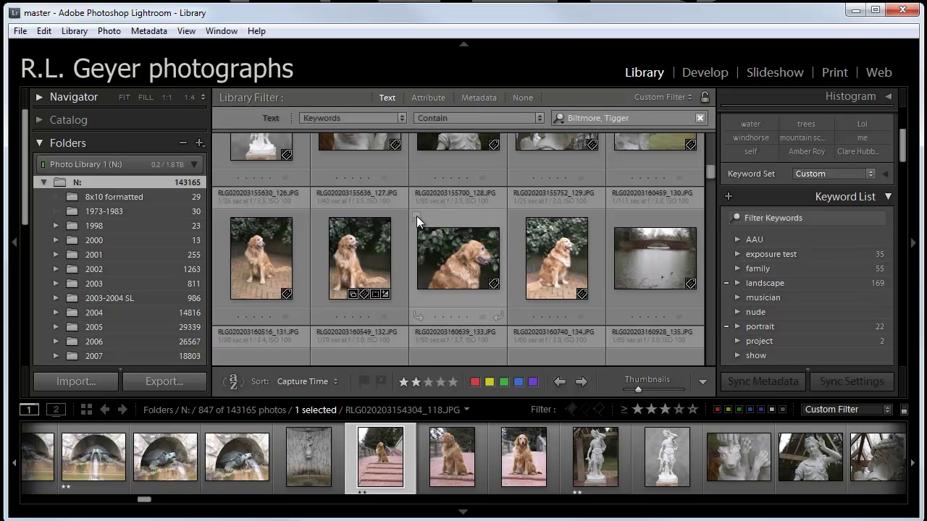
# Collapse the N: folder, clear the keyword search, and bring up the Collections add menu.
pyautogui.click(42, 182)
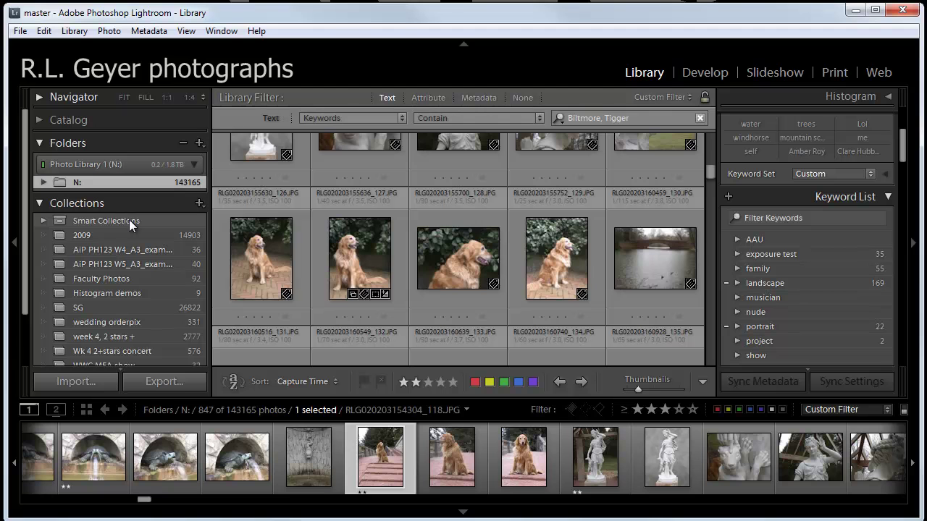
pyautogui.click(700, 120)
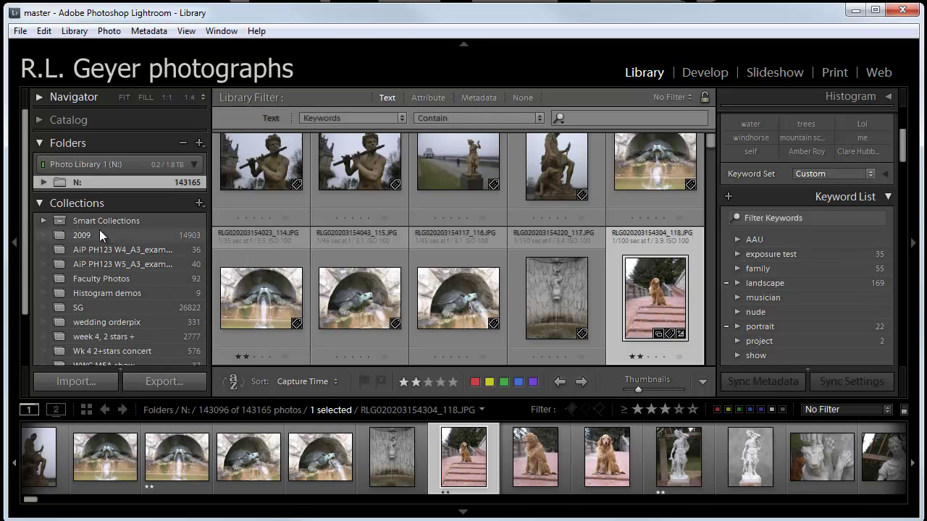
pyautogui.click(199, 203)
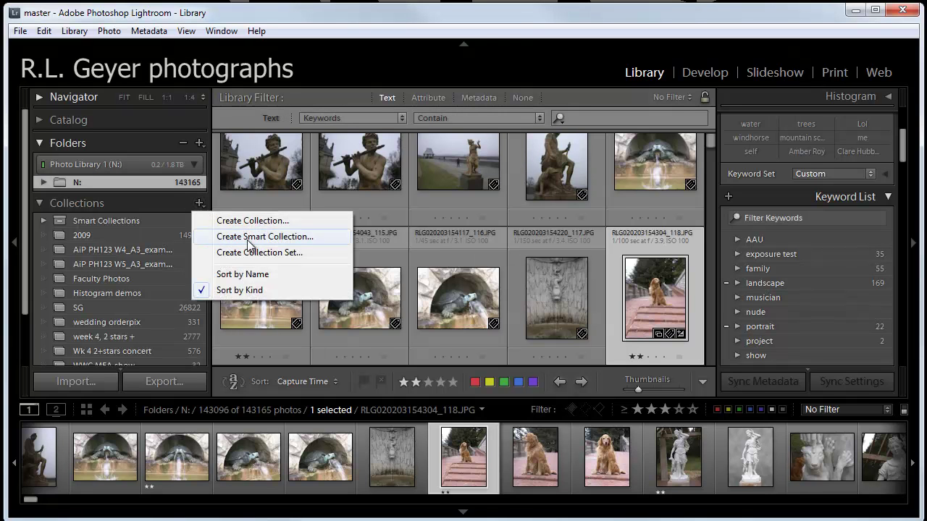
# Start a smart collection named 'Bilmore without water' and add a rule: Keywords contains Tigger.
pyautogui.click(288, 239)
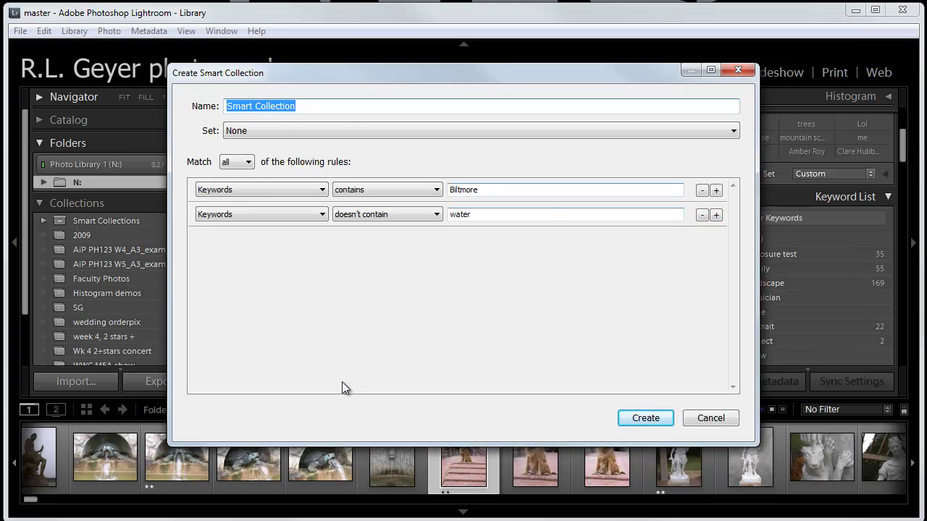
pyautogui.write('Bil')
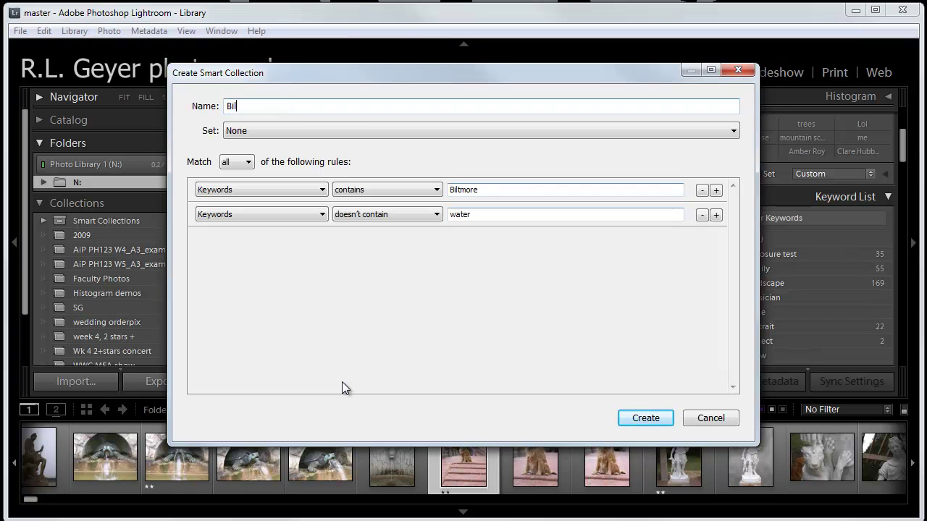
pyautogui.write('more without water')
pyautogui.click(716, 215)
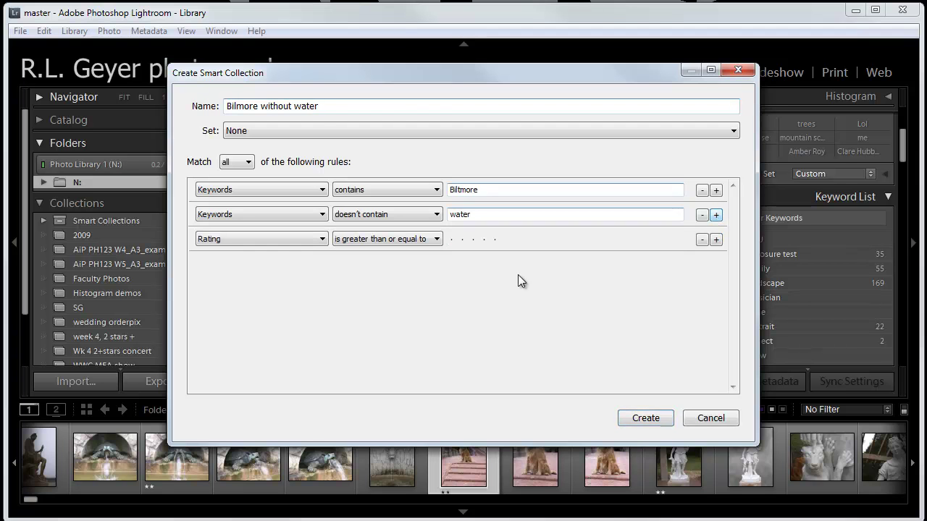
pyautogui.click(322, 239)
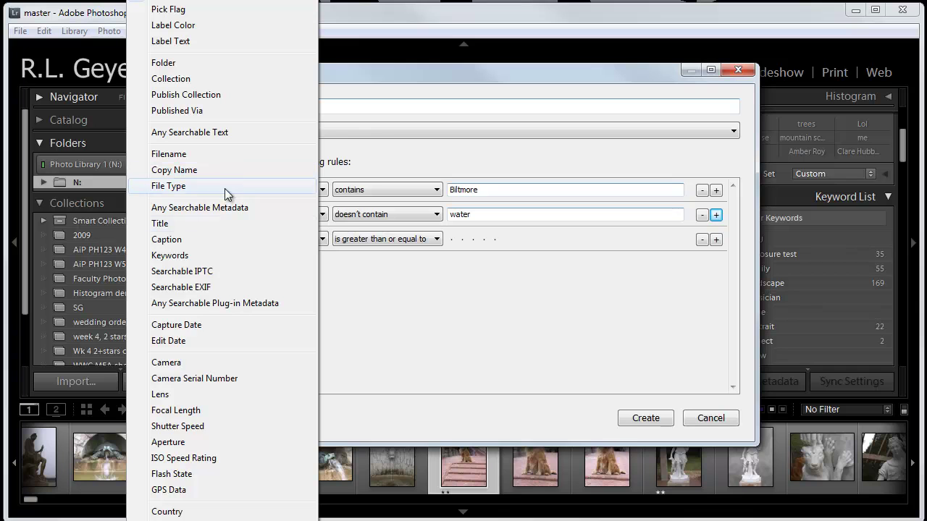
pyautogui.click(192, 255)
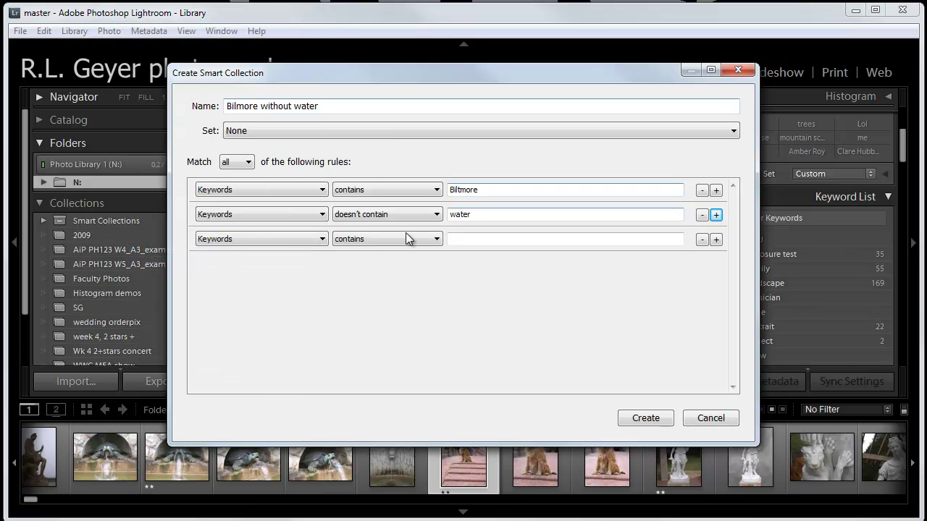
pyautogui.click(436, 239)
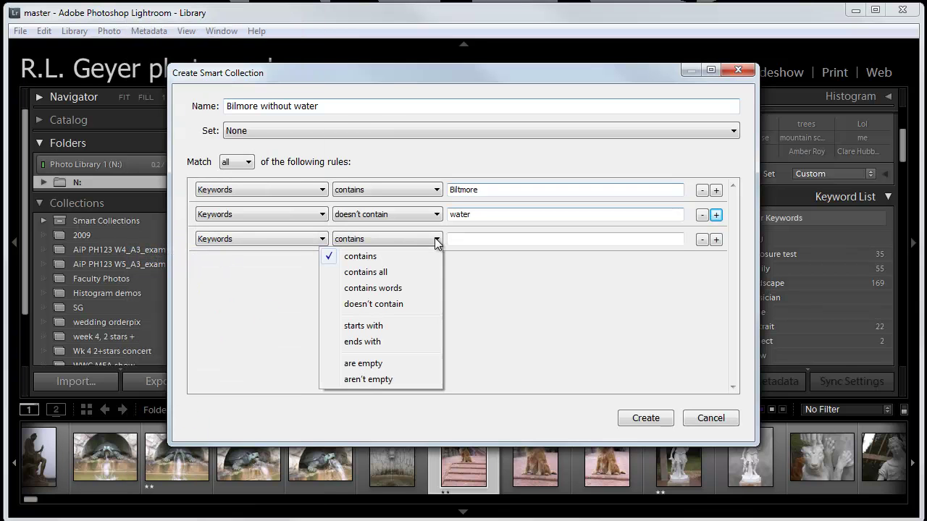
pyautogui.click(378, 256)
pyautogui.click(476, 239)
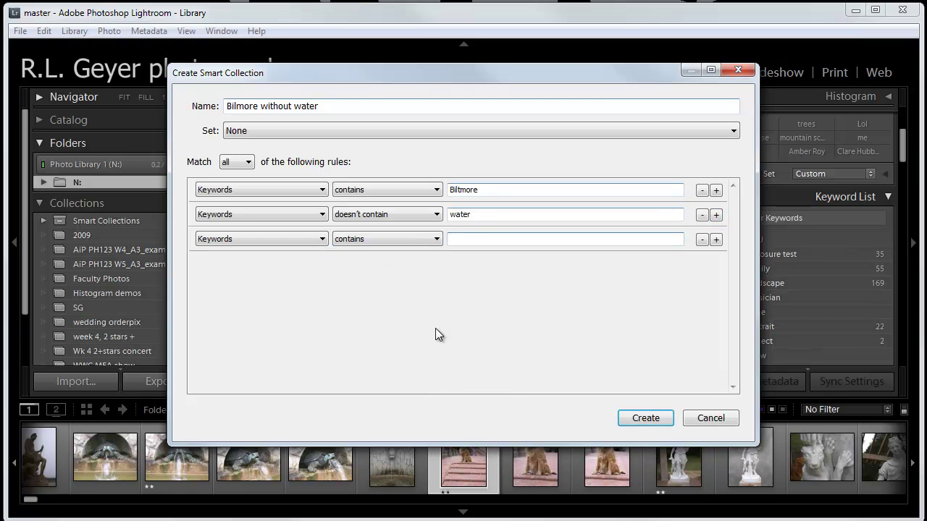
pyautogui.write('Tigger')
# Rename the smart collection to 'Tigger in Bilmore without water'.
pyautogui.moveTo(228, 106); pyautogui.dragTo(402, 282)
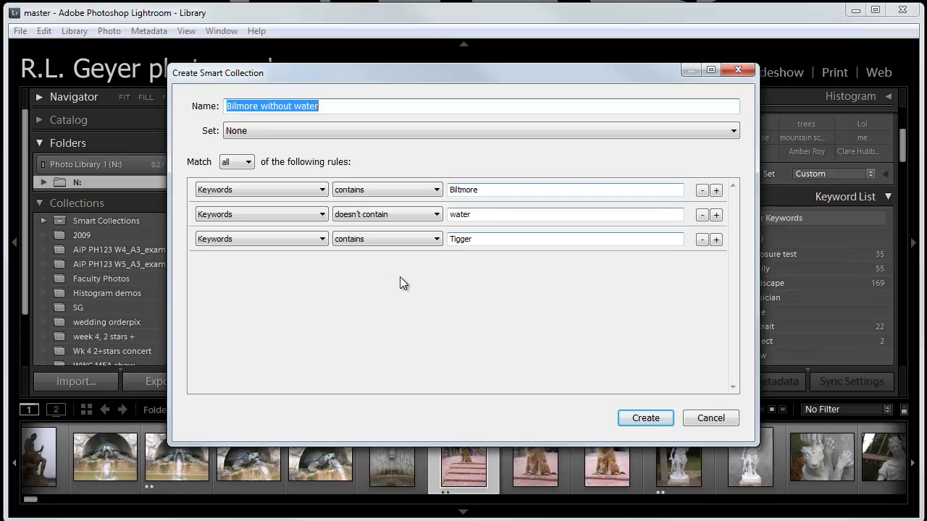
pyautogui.press('End')
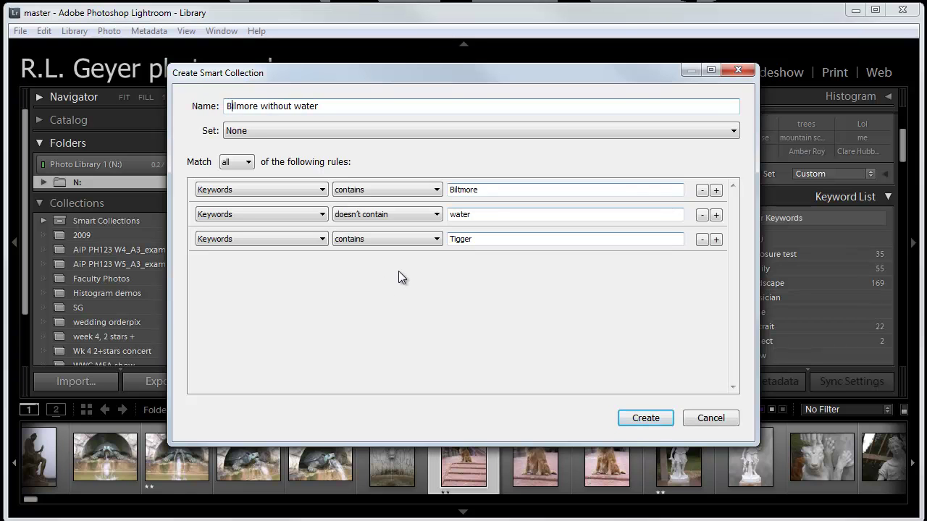
pyautogui.write('Tigger ')
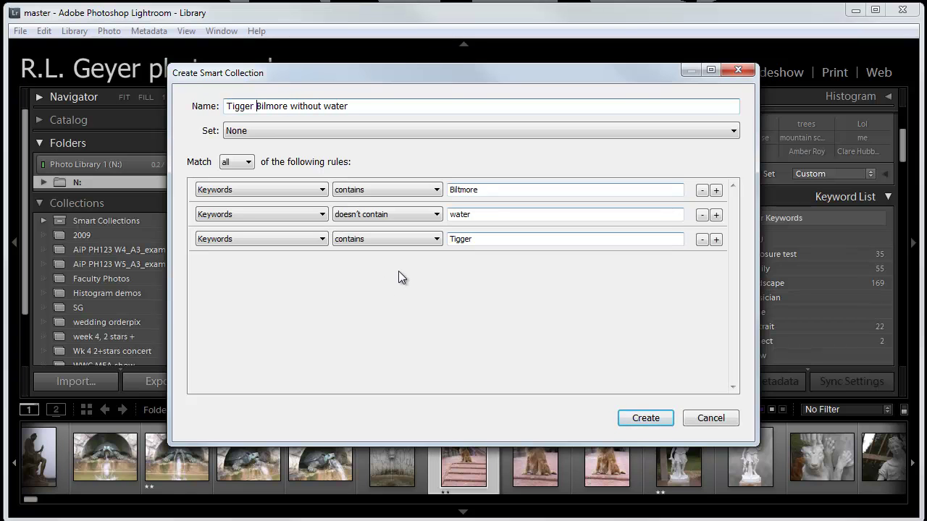
pyautogui.write('in')
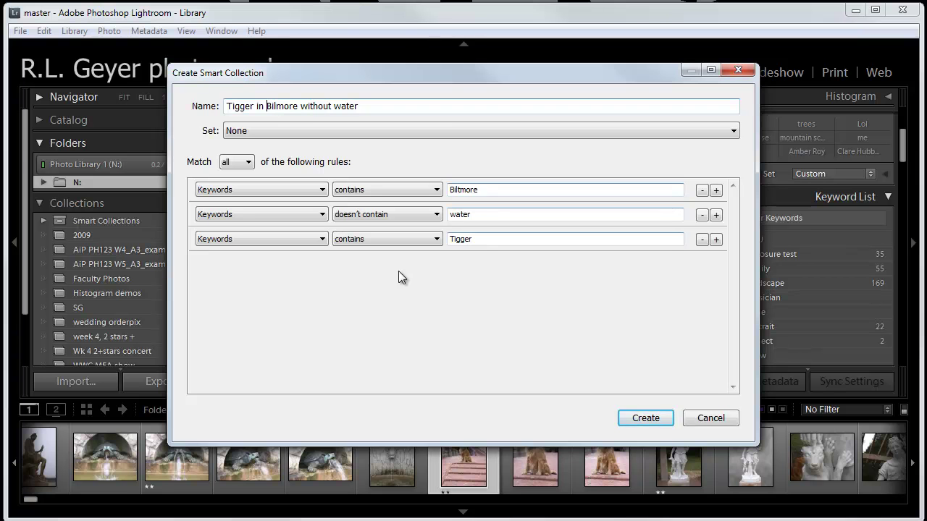
# Create the 'Tigger in Bilmore without water' smart collection, which gathers 8 photos.
pyautogui.click(651, 420)
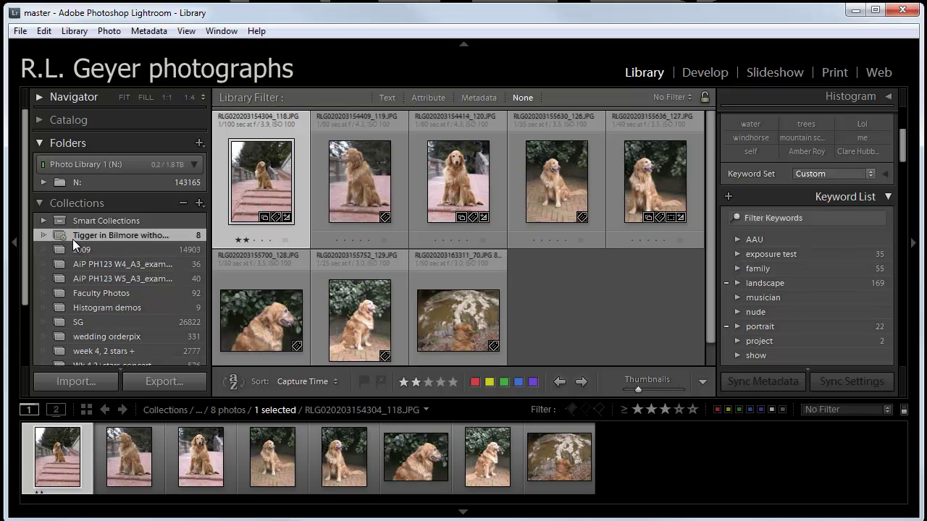
# Change the smart collection's water rule to 'contains' and rename it 'Tigger in Bilmore with water'.
pyautogui.rightClick(109, 235)
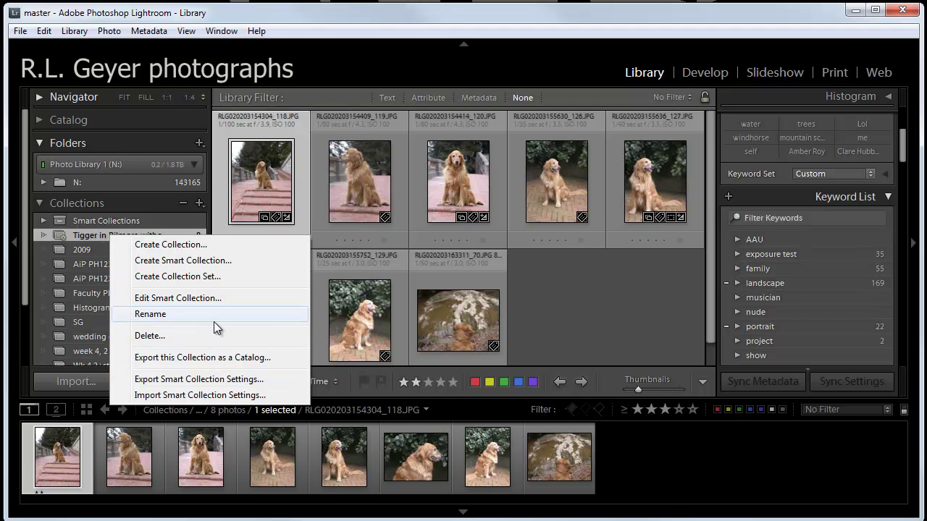
pyautogui.click(188, 298)
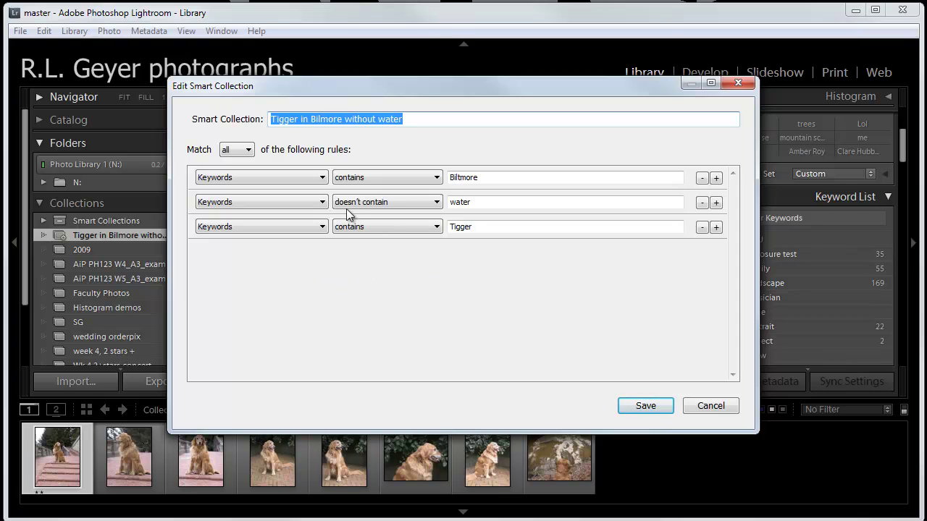
pyautogui.click(437, 202)
pyautogui.click(382, 219)
pyautogui.click(376, 118)
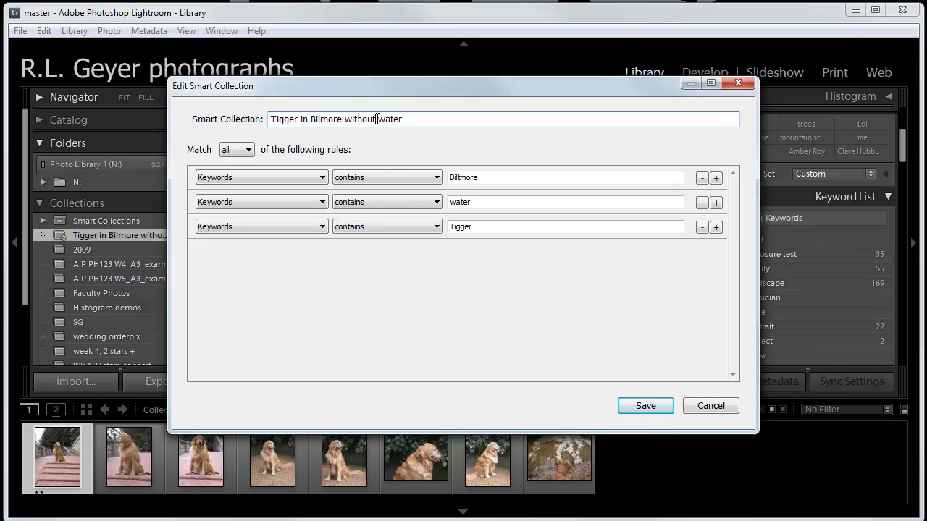
pyautogui.press('BackSpace')
pyautogui.press('BackSpace')
pyautogui.press('BackSpace')
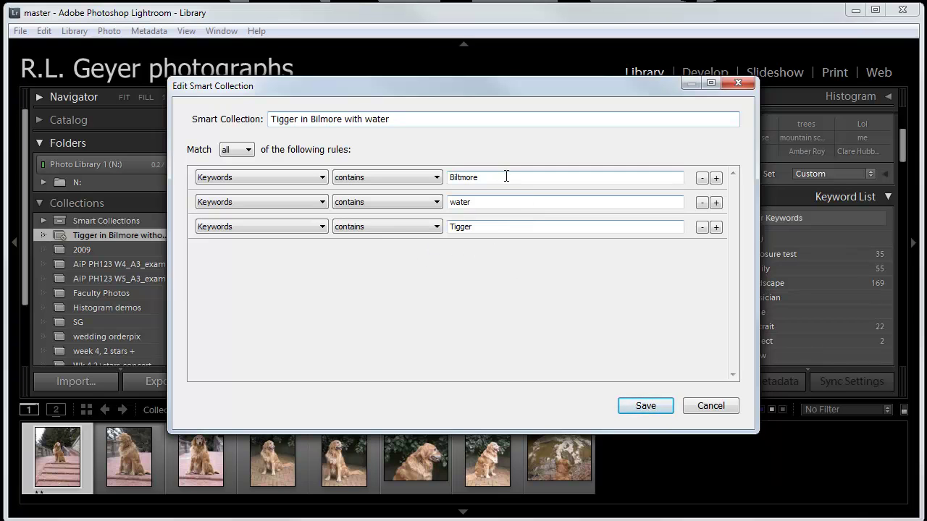
# Save the revised smart collection and clear the photo selection in the grid.
pyautogui.click(645, 406)
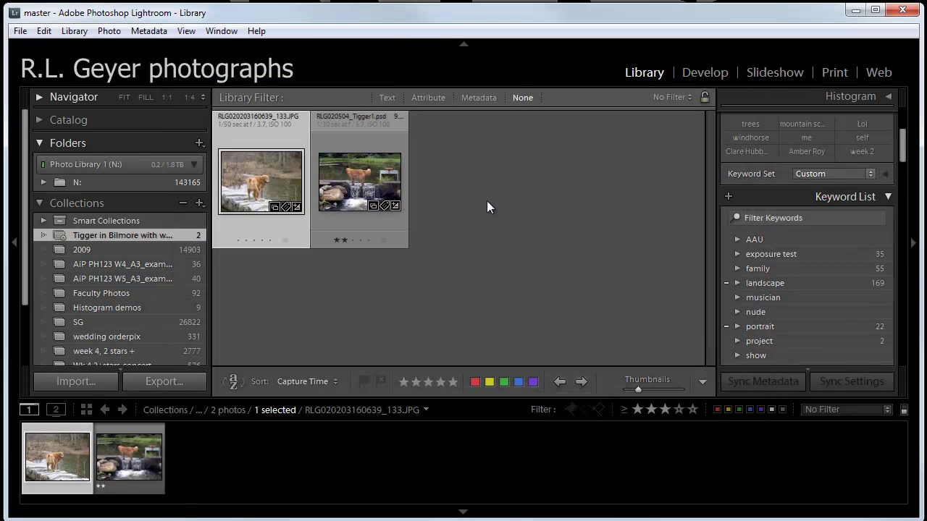
pyautogui.click(490, 196)
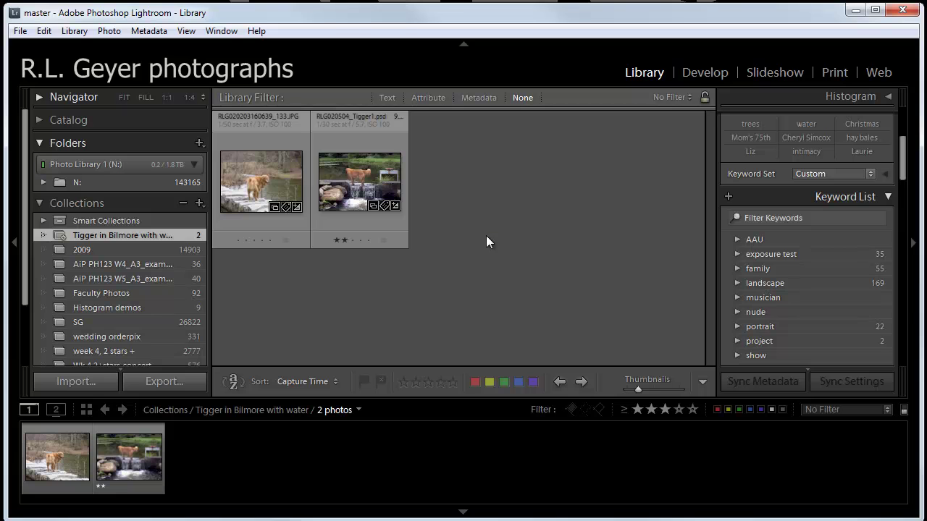